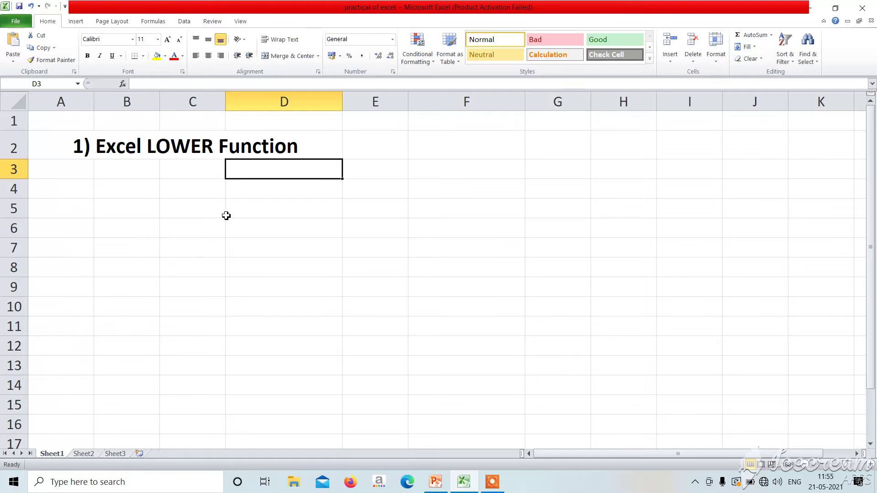
Enter the formula =LOWER(" UT LADAKH") in cell C4
{"action": "left_click", "coordinate": [168, 189]}
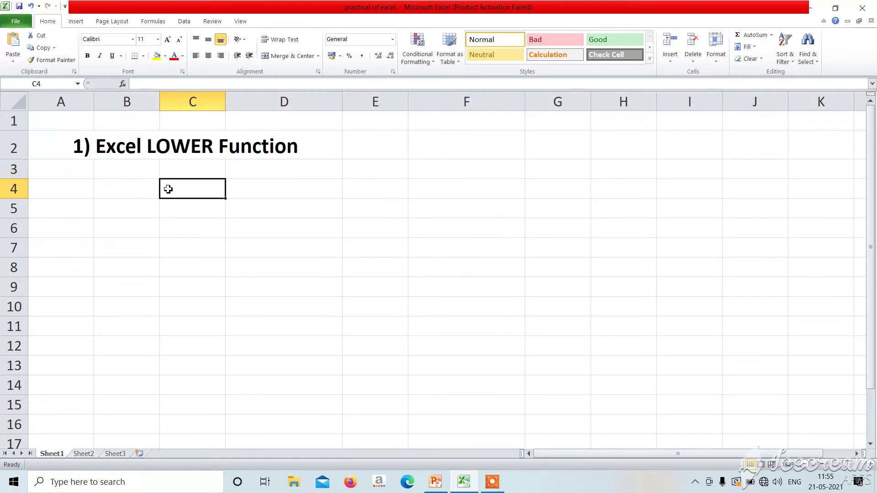
{"action": "type", "text": "="}
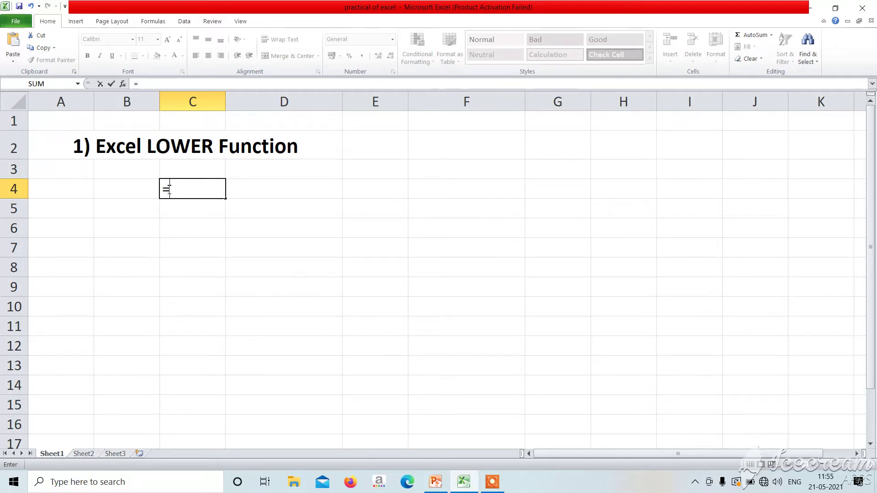
{"action": "type", "text": "LO"}
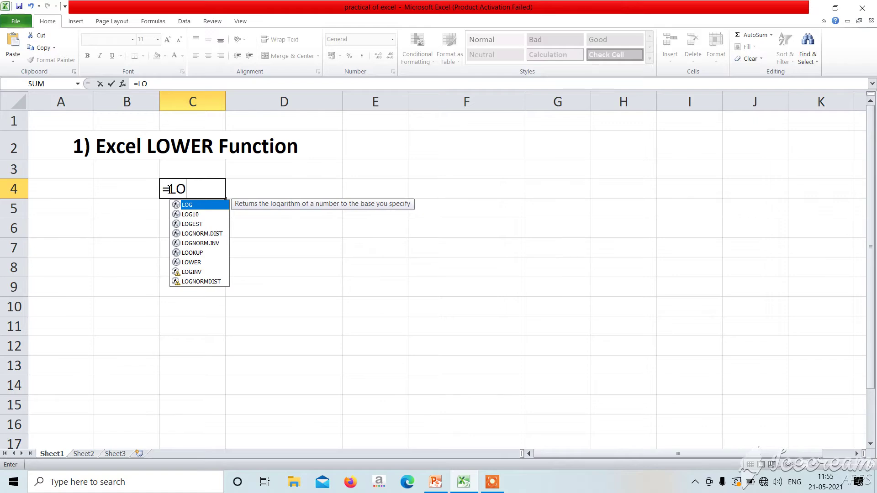
{"action": "type", "text": "WER"}
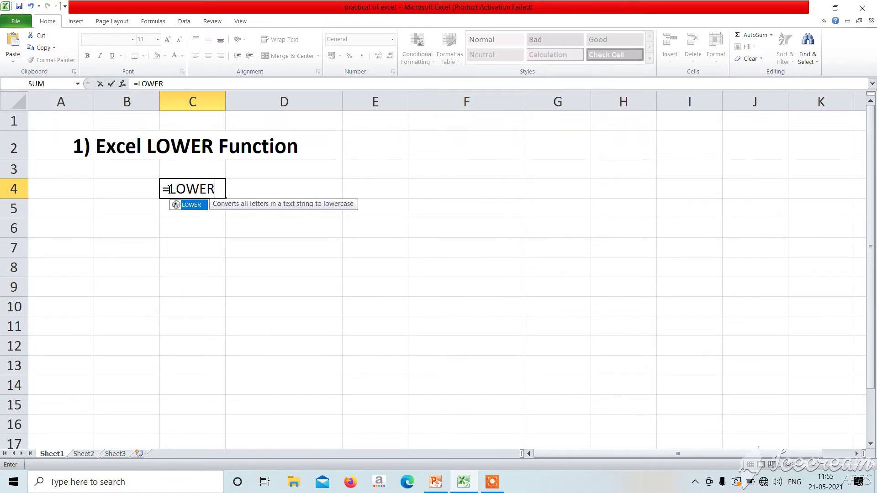
{"action": "type", "text": "("}
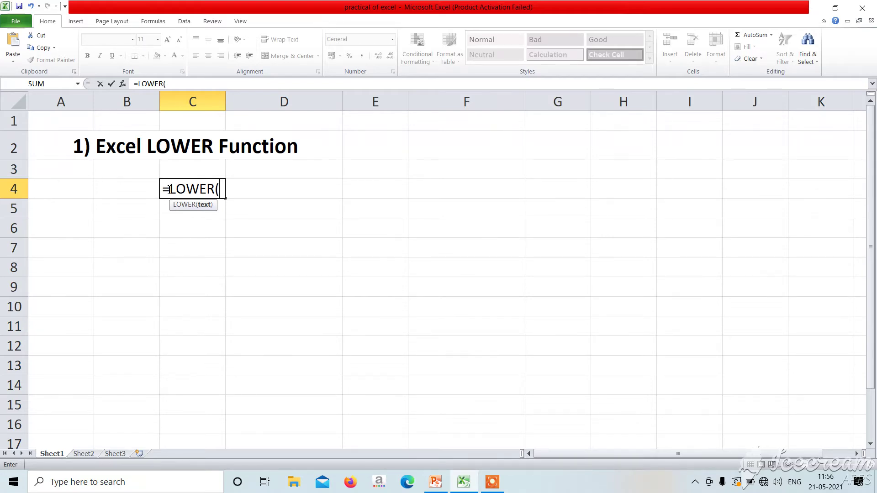
{"action": "type", "text": "\" UT LADAKH"}
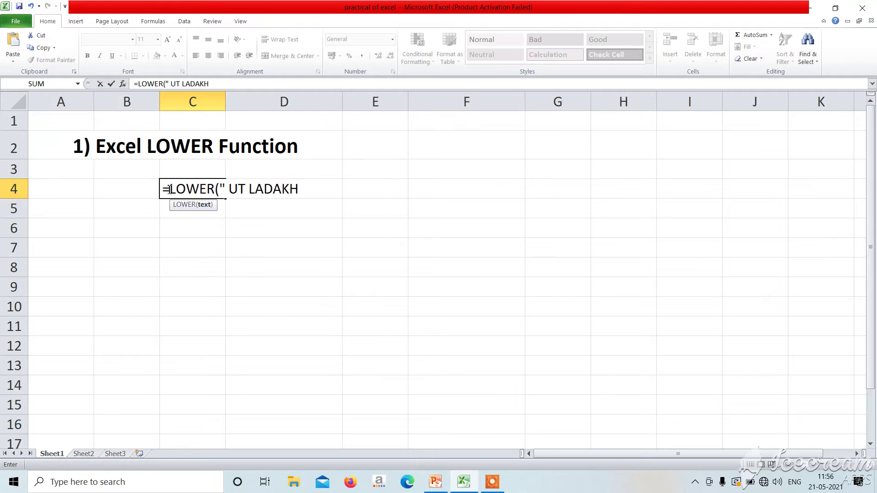
{"action": "type", "text": "\")"}
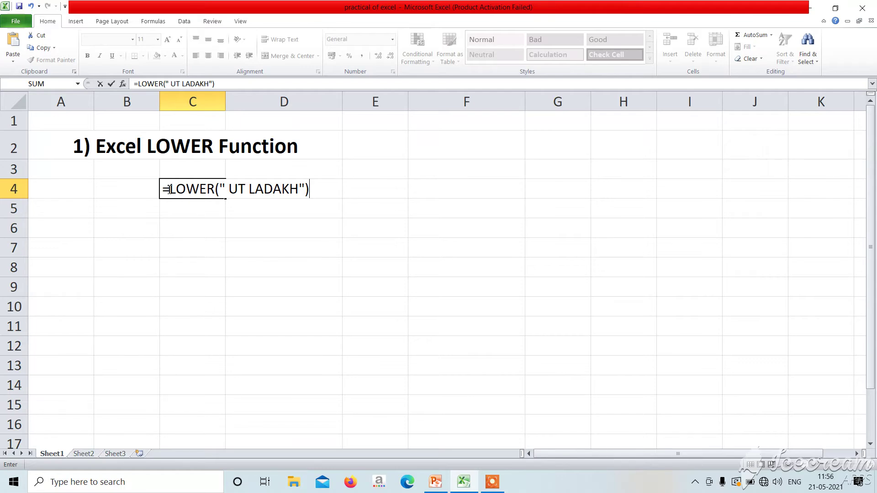
{"action": "key", "text": "Return"}
{"action": "left_click", "coordinate": [266, 237]}
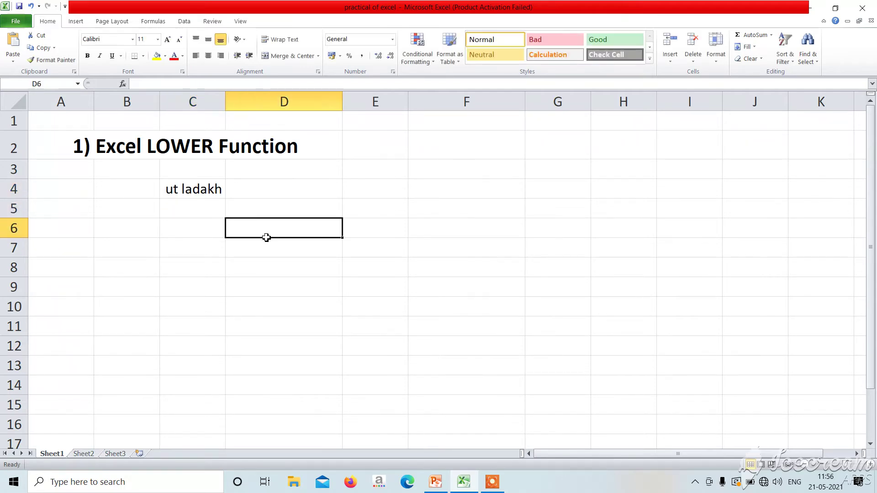
Examine the LOWER formula in cell C4 and compare its quoted text with the displayed text
{"action": "left_click", "coordinate": [195, 197]}
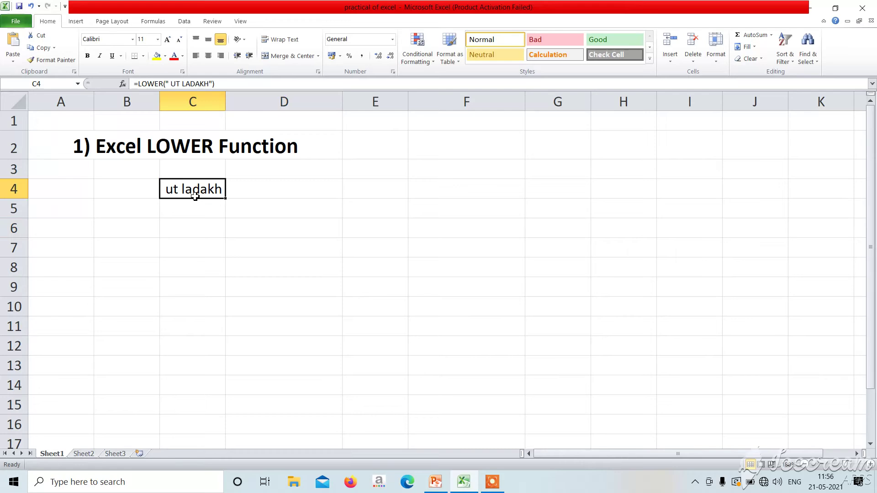
{"action": "left_click", "coordinate": [219, 83]}
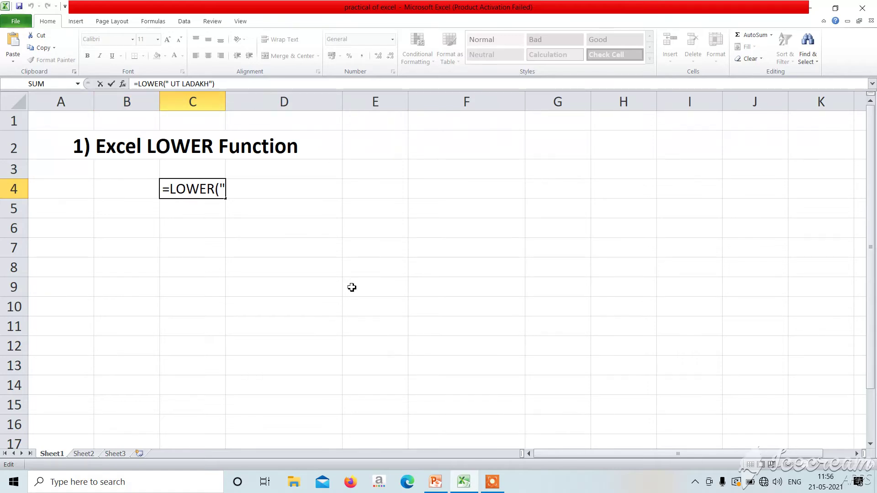
{"action": "key", "text": "End"}
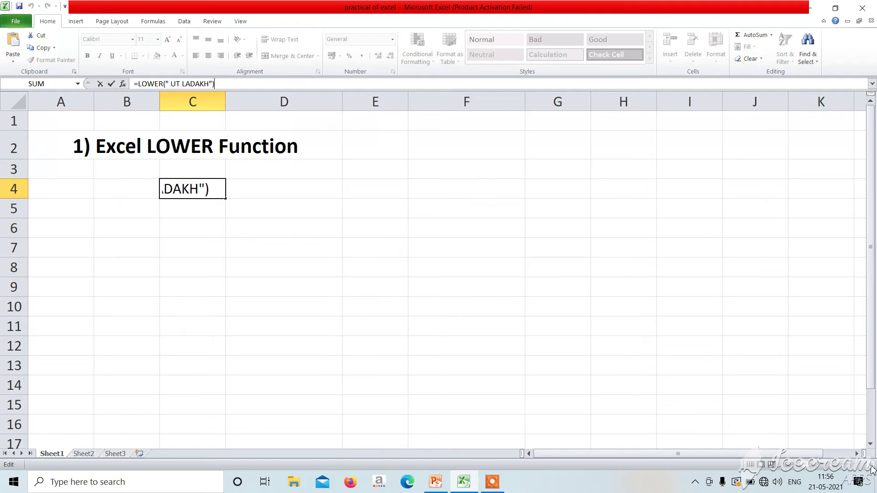
{"action": "left_click", "coordinate": [313, 251]}
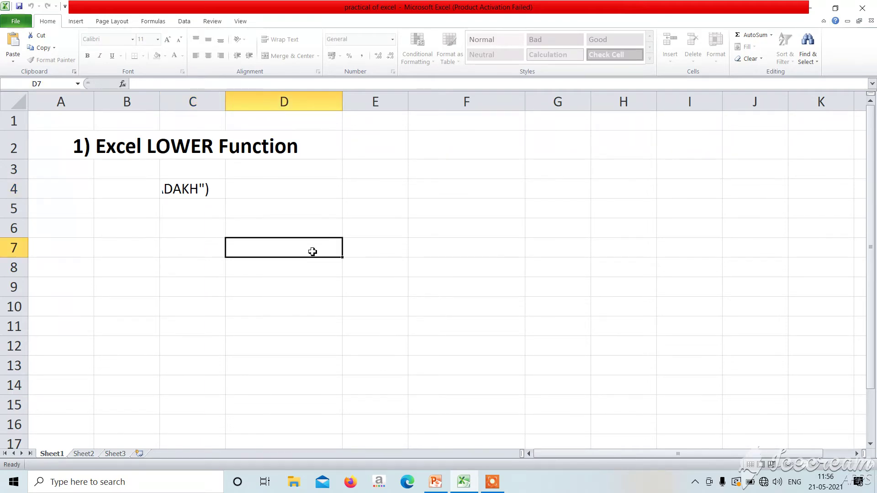
{"action": "left_click", "coordinate": [168, 192]}
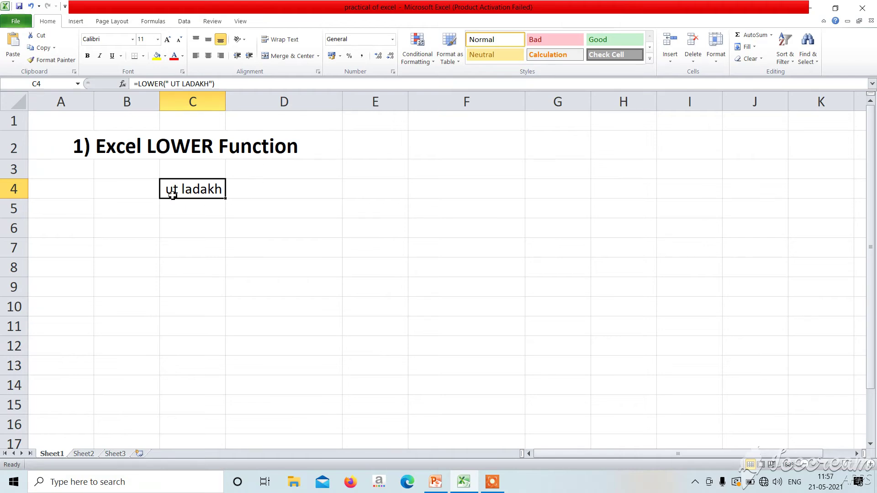
{"action": "left_click", "coordinate": [192, 201]}
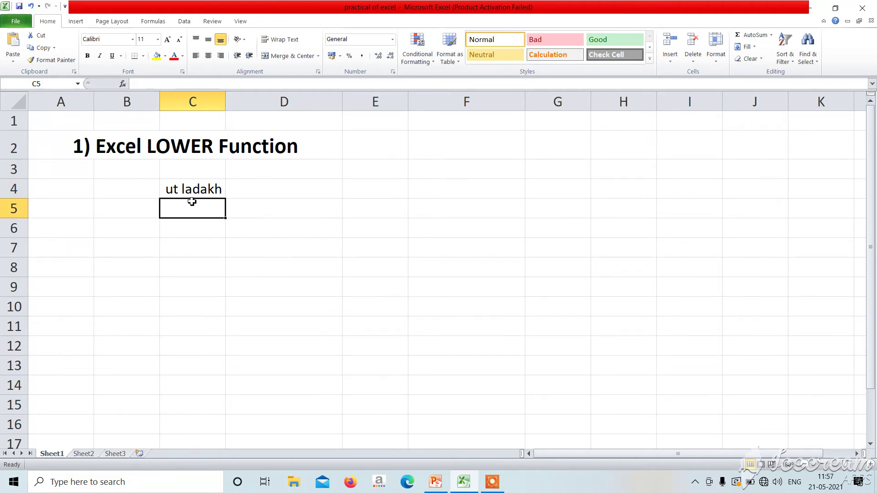
{"action": "left_click", "coordinate": [204, 190]}
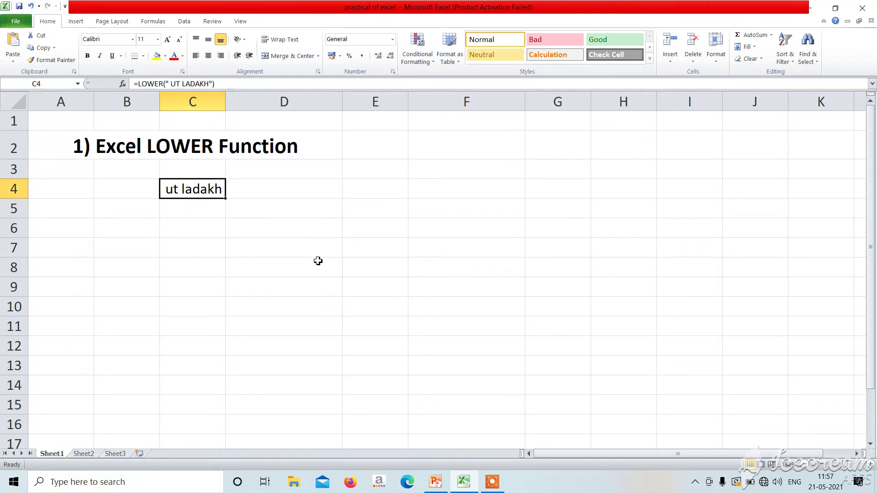
Enter the uppercase text LADAKH in cell E3
{"action": "left_click", "coordinate": [387, 164]}
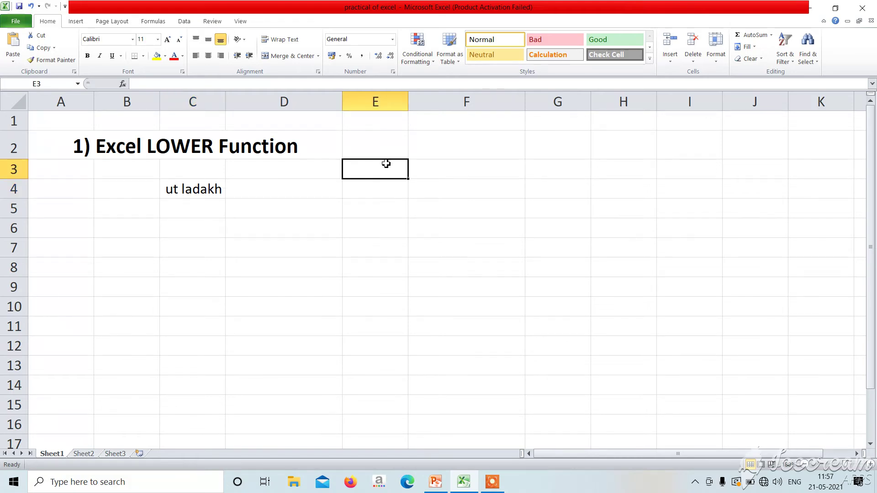
{"action": "type", "text": "L"}
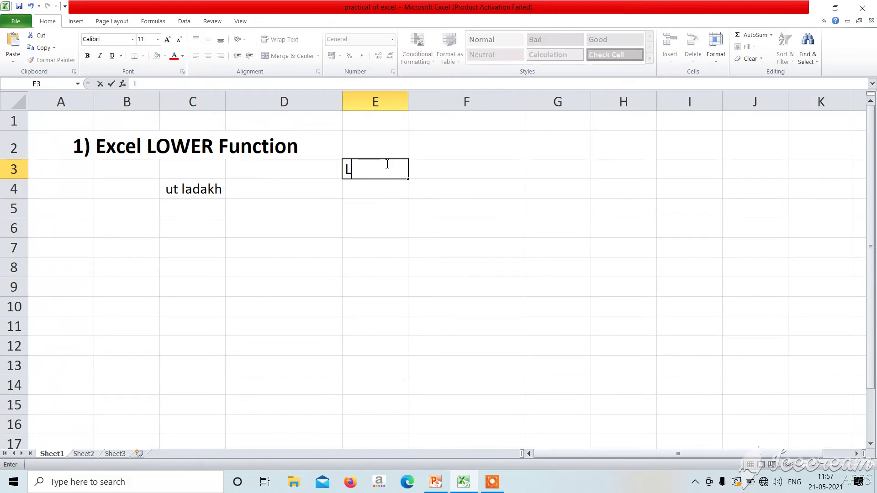
{"action": "type", "text": "ADAKH"}
{"action": "left_click", "coordinate": [360, 189]}
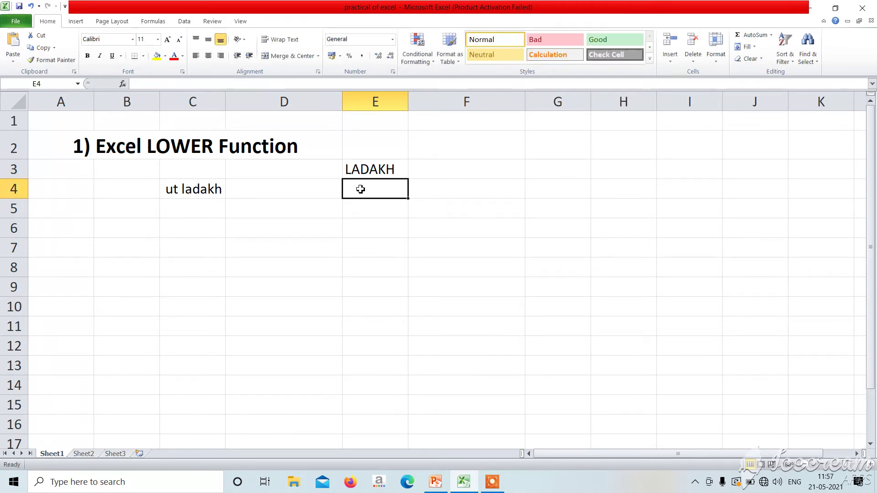
{"action": "left_click", "coordinate": [358, 168]}
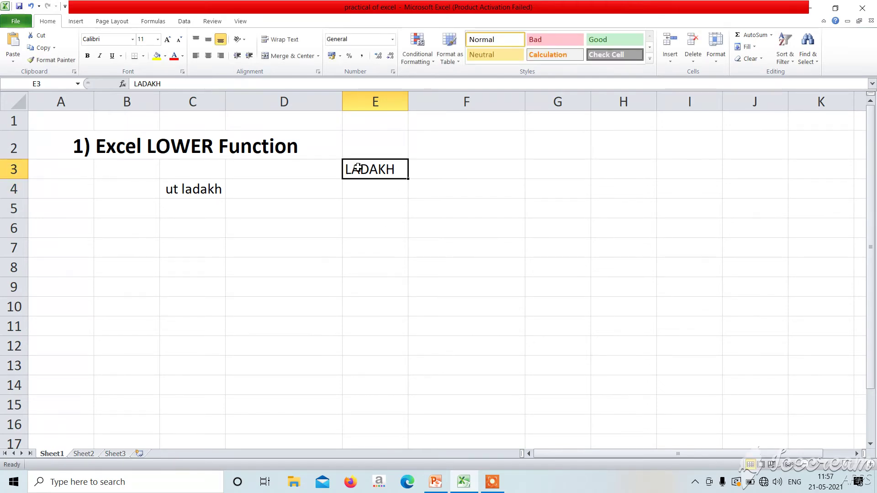
Enter the formula =LOWER(E3) in cell C5, referencing the cell instead of quoted text
{"action": "left_click", "coordinate": [246, 224]}
{"action": "left_click", "coordinate": [185, 216]}
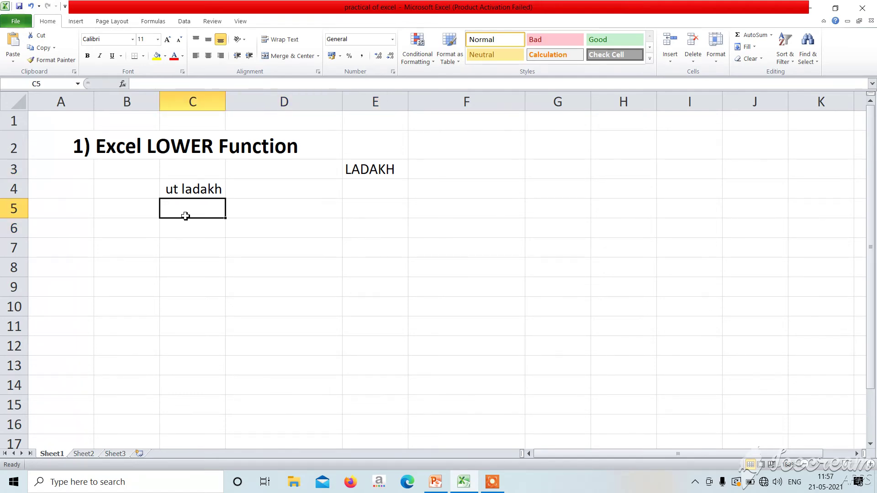
{"action": "type", "text": "="}
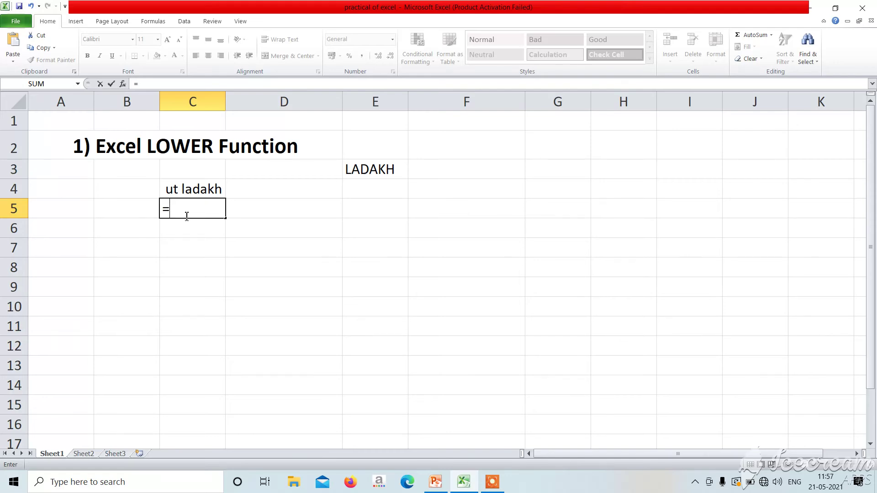
{"action": "type", "text": "LOW"}
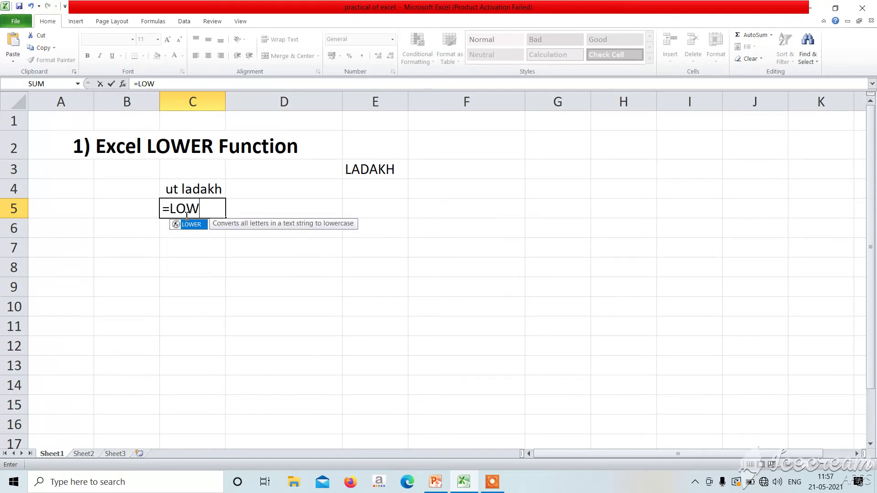
{"action": "type", "text": "ER("}
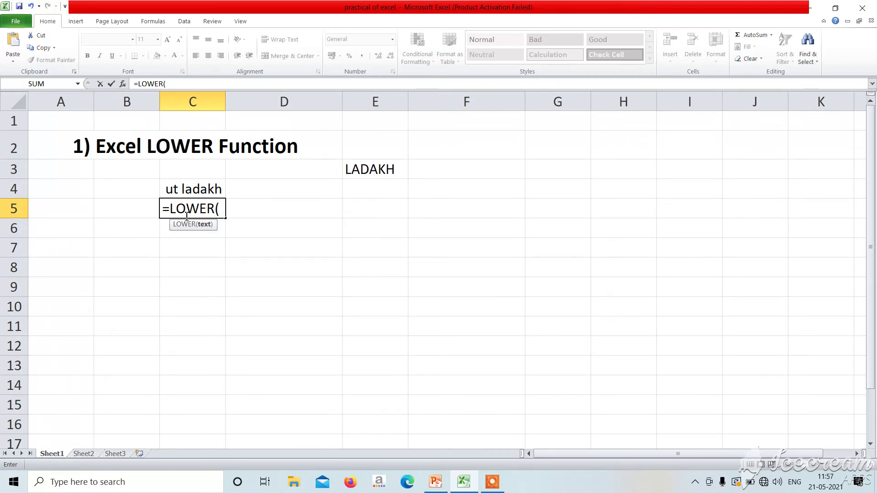
{"action": "left_click", "coordinate": [363, 169]}
{"action": "type", "text": ")"}
{"action": "key", "text": "Return"}
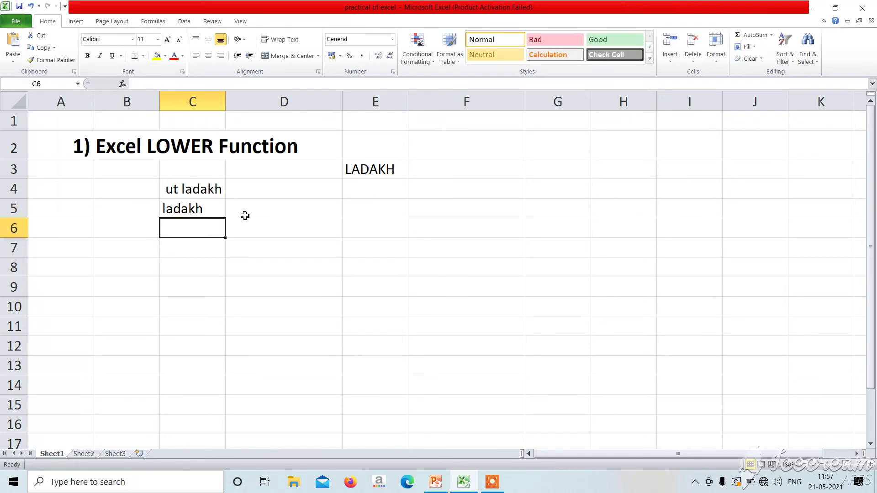
Compare the formula in cell C5 with its source text in cell E3
{"action": "left_click", "coordinate": [180, 212]}
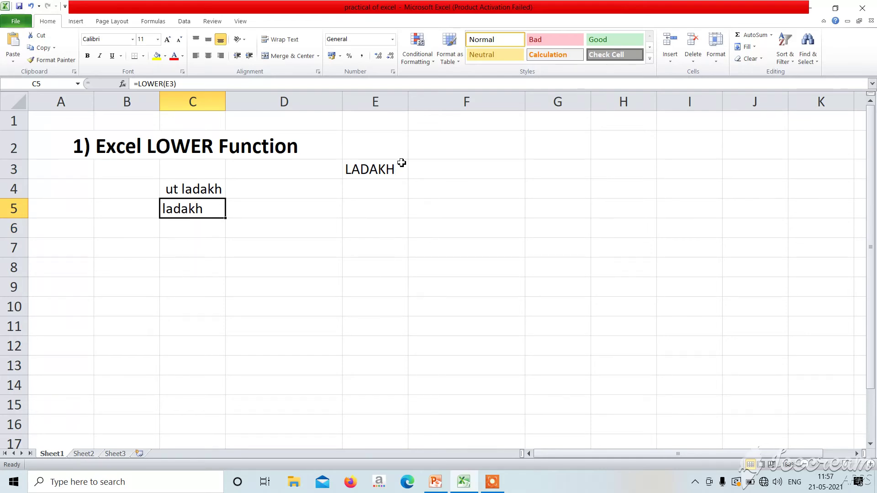
{"action": "left_click", "coordinate": [386, 167]}
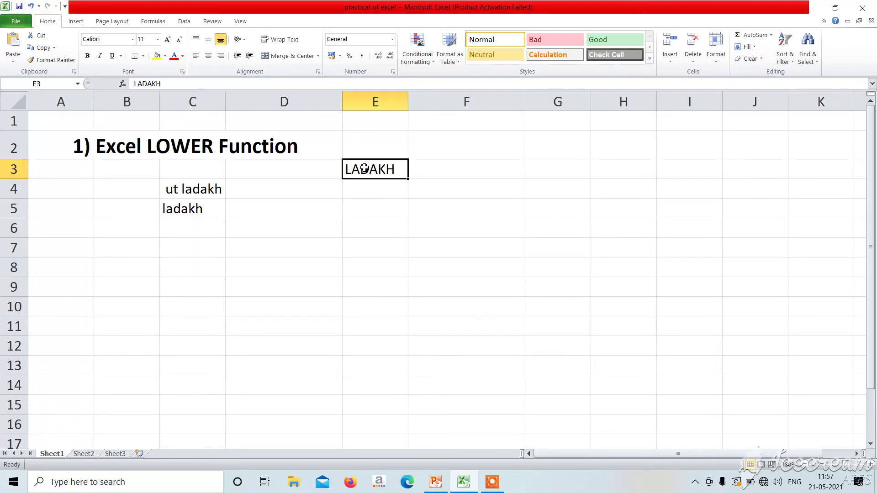
{"action": "left_click", "coordinate": [186, 208]}
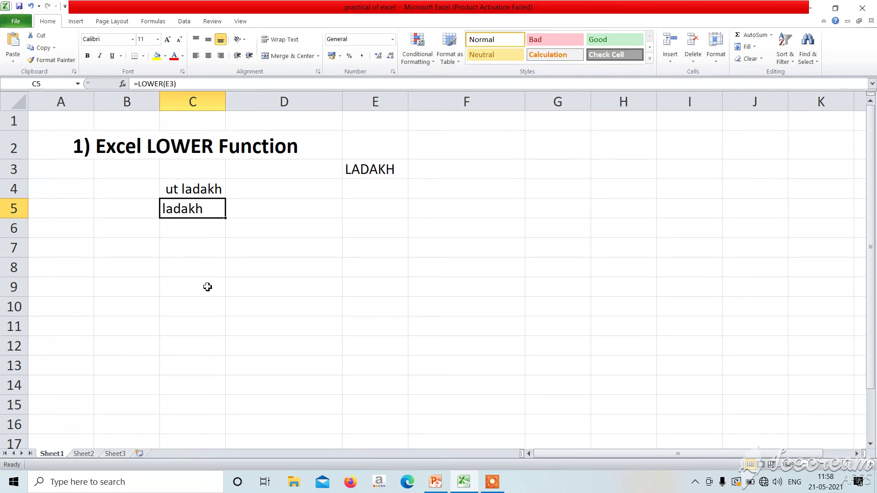
{"action": "left_click", "coordinate": [492, 485]}
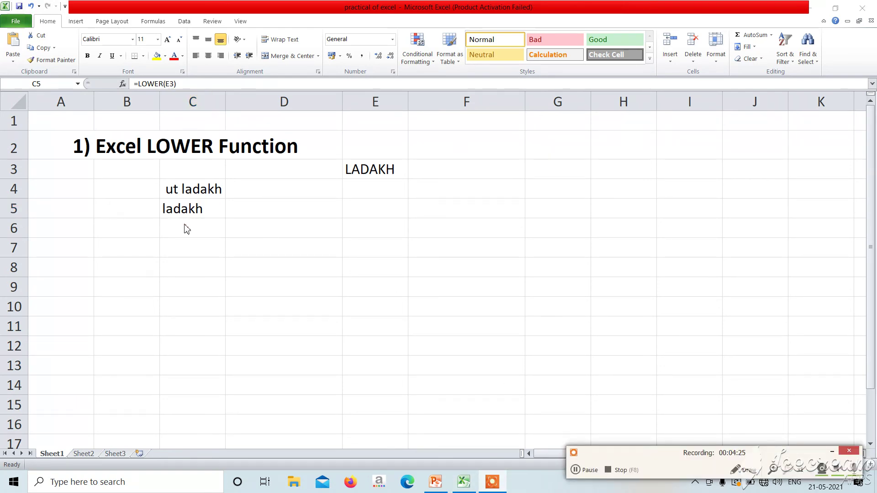
{"action": "left_click", "coordinate": [267, 296]}
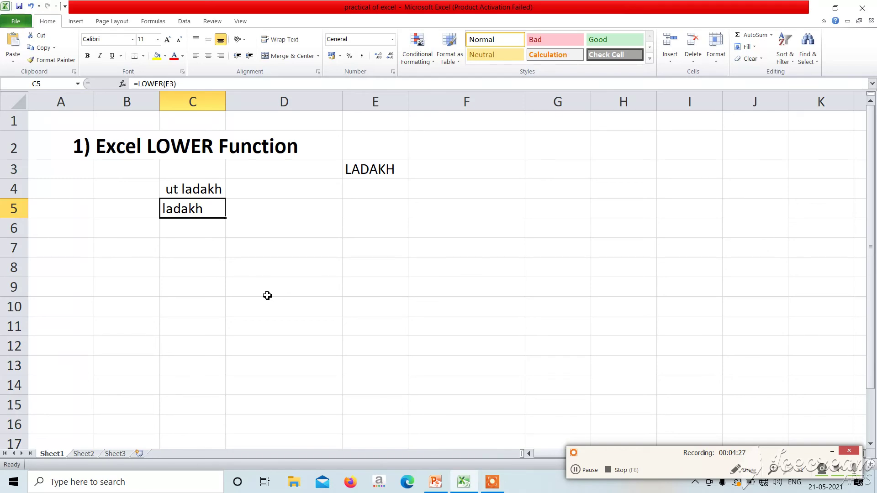